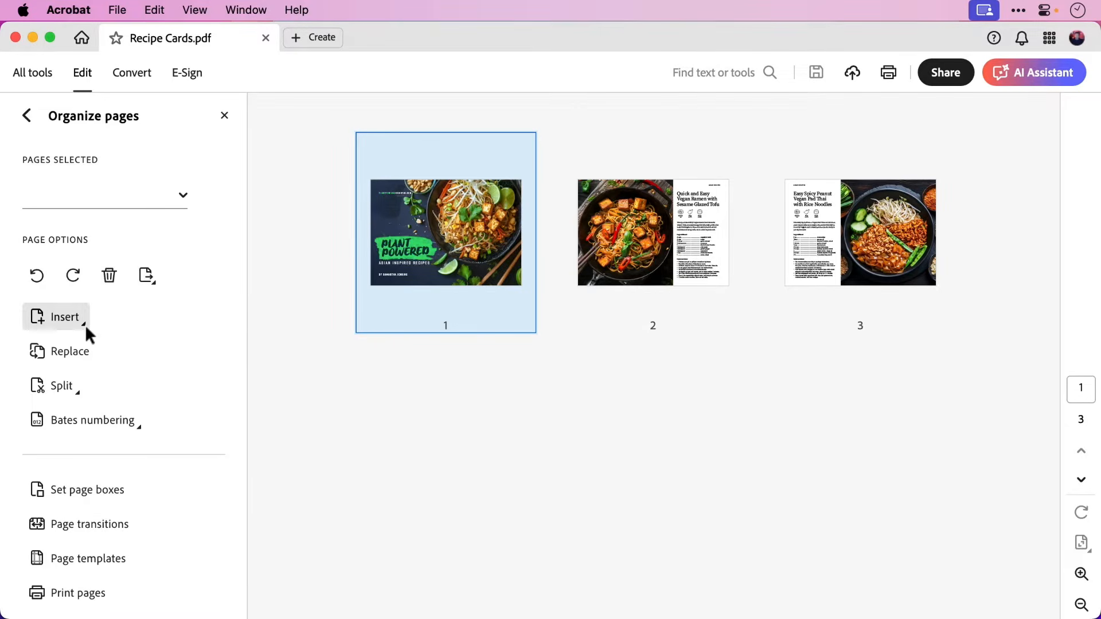
Insert the file Recipe Cards_Adds.pdf after page 2 of the document.
click(85, 324)
click(194, 321)
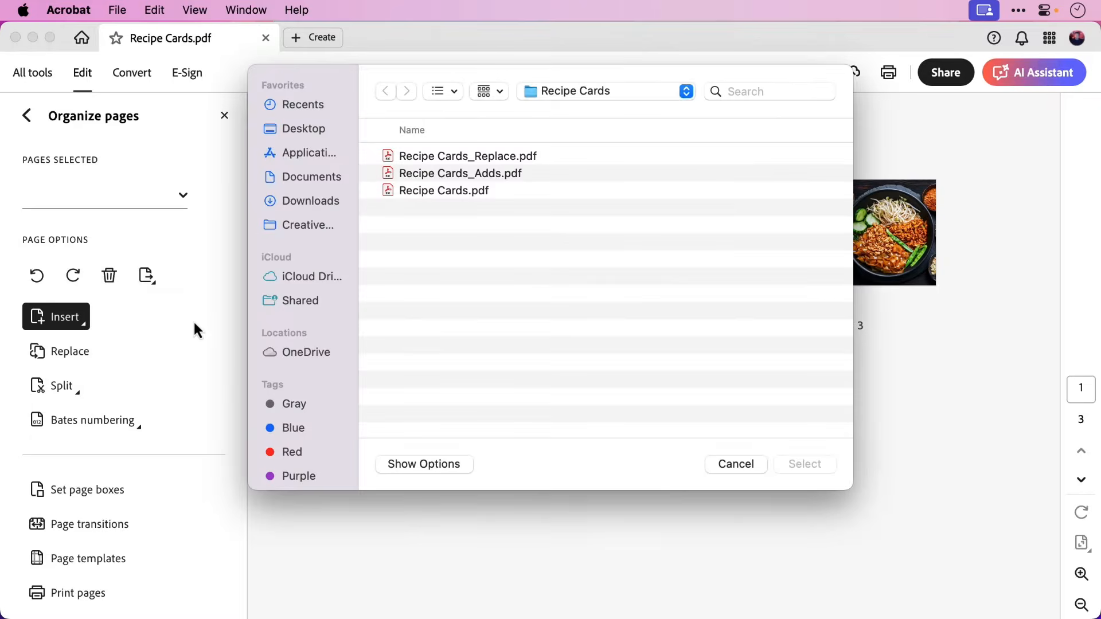
double_click(435, 173)
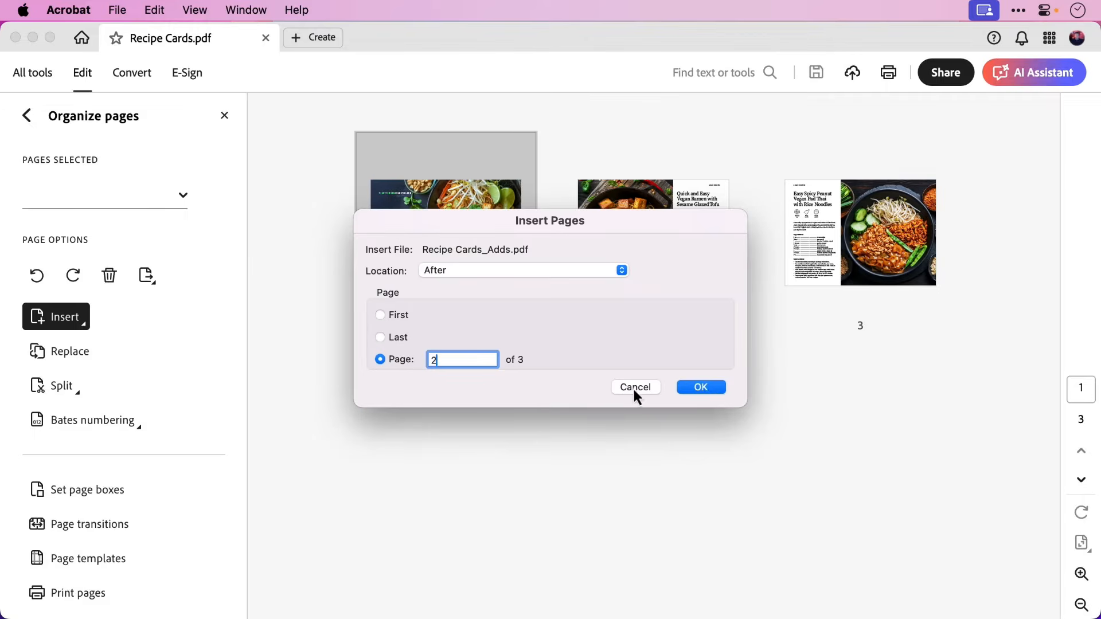
click(711, 391)
Replace page 3 of the document with page 6 from Recipe Cards_Replace.pdf.
click(828, 223)
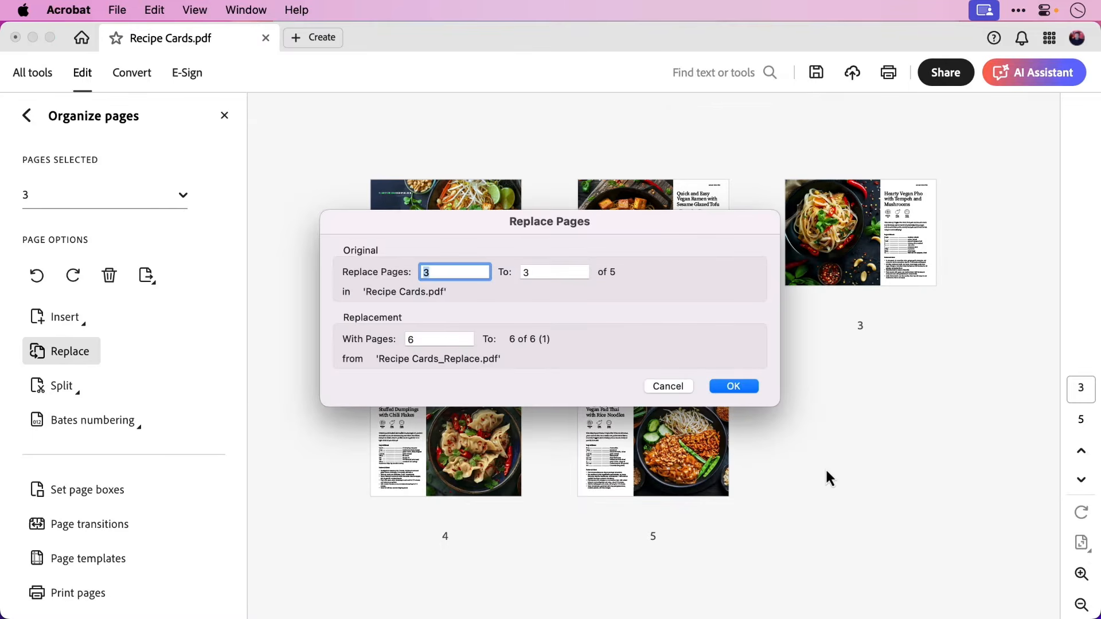
click(726, 388)
click(558, 417)
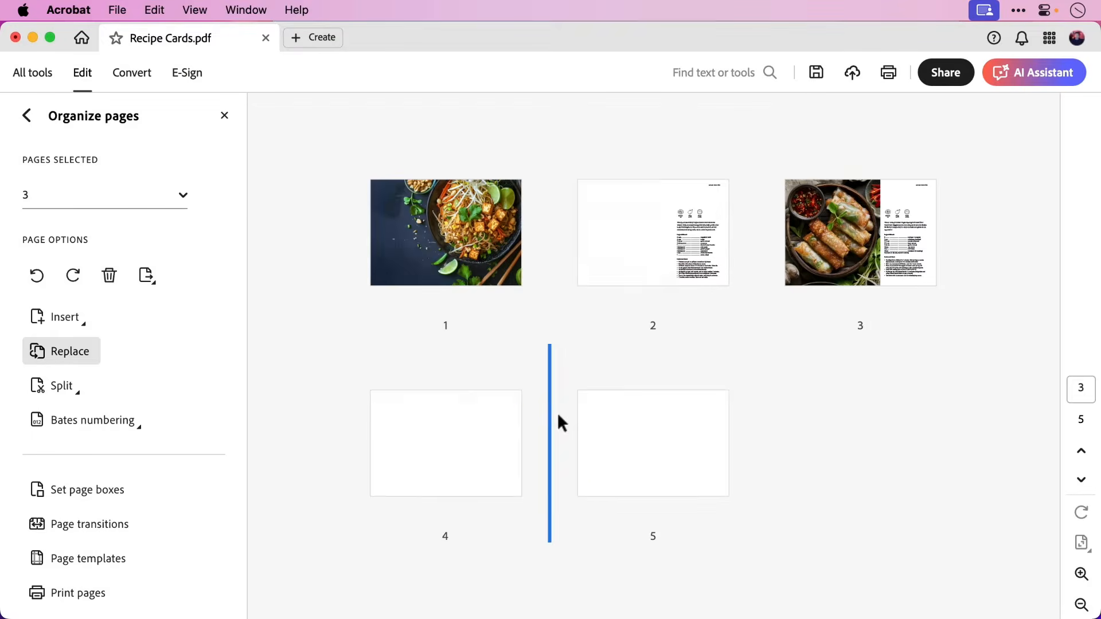
Move the ramen page and the spring rolls page together to the end of the document.
shift+click(630, 247)
drag(631, 247, 743, 438)
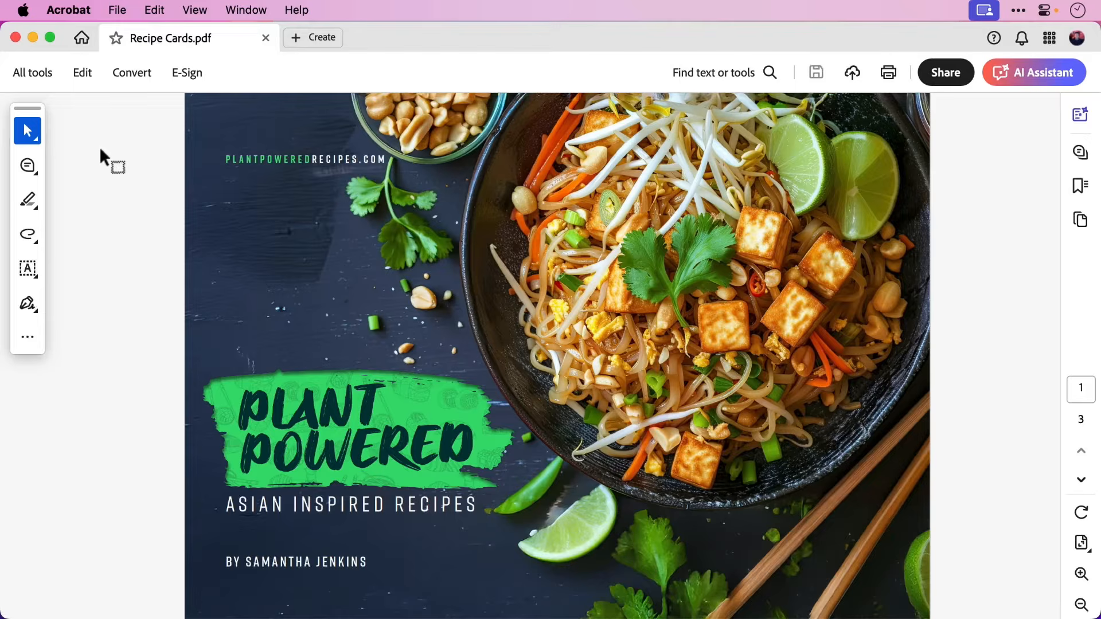
Start organizing the pages of Recipe Cards.pdf and choose Recipe Cards_Adds.pdf as the file to insert.
click(46, 74)
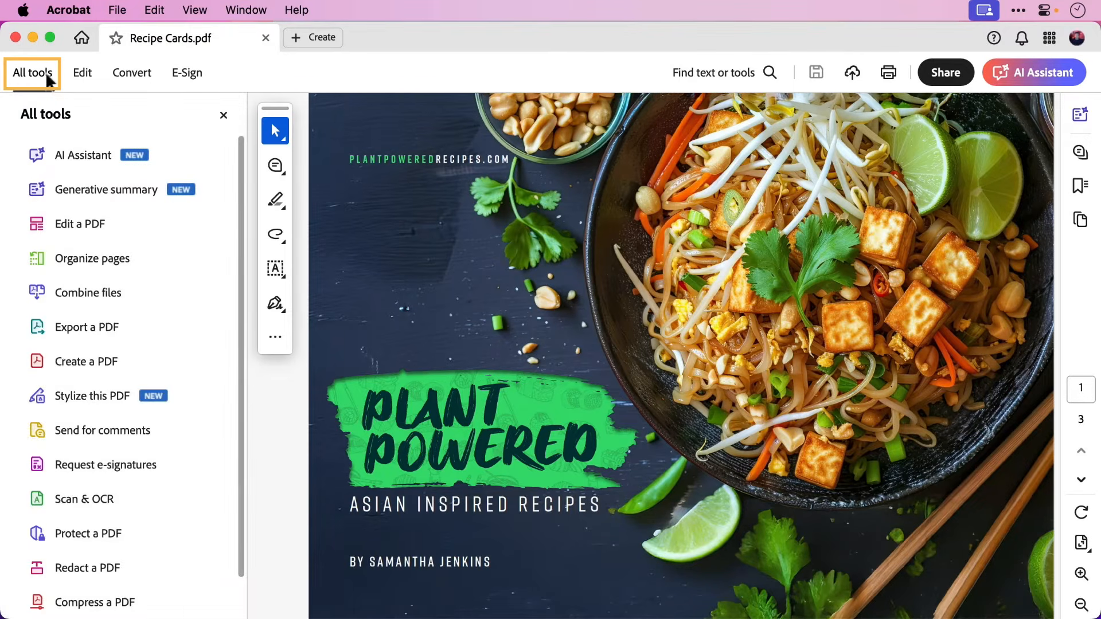
click(157, 262)
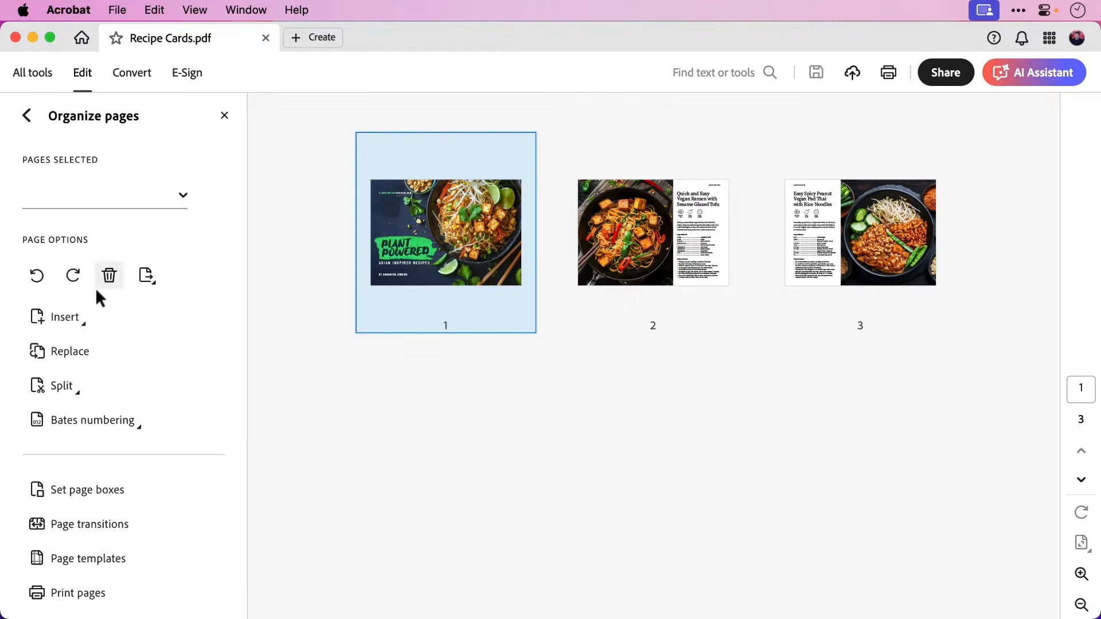
click(84, 324)
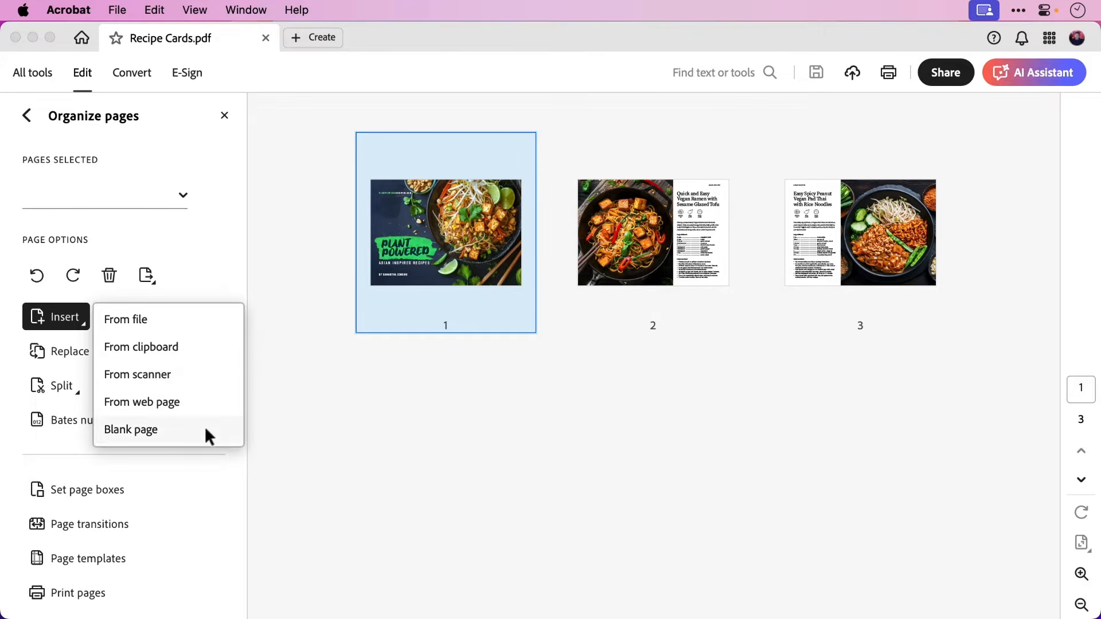
click(194, 320)
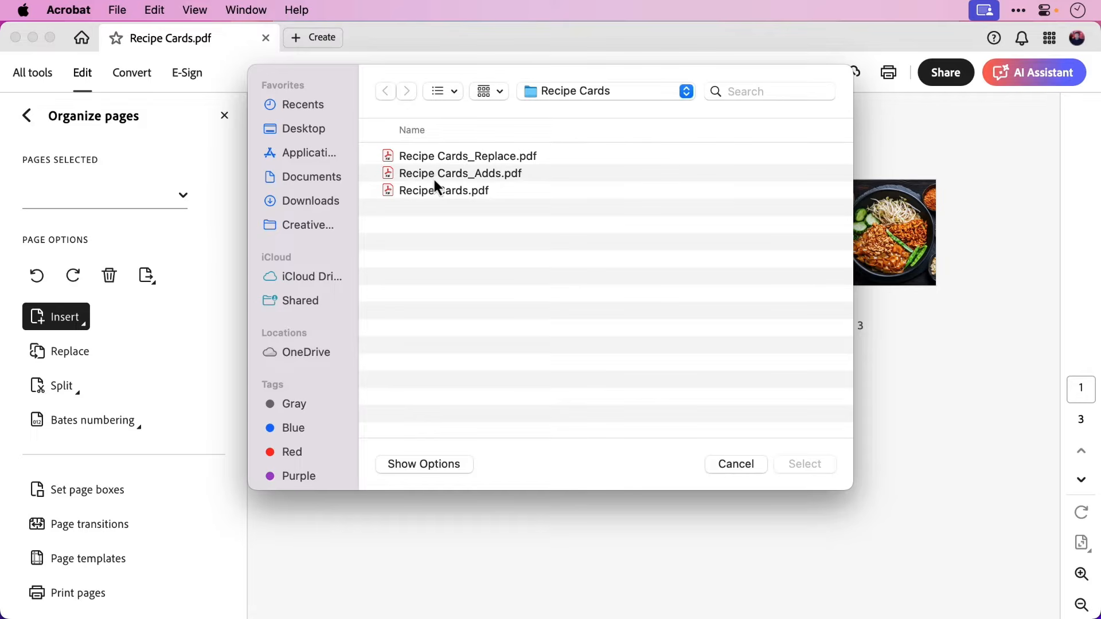
click(510, 179)
click(820, 467)
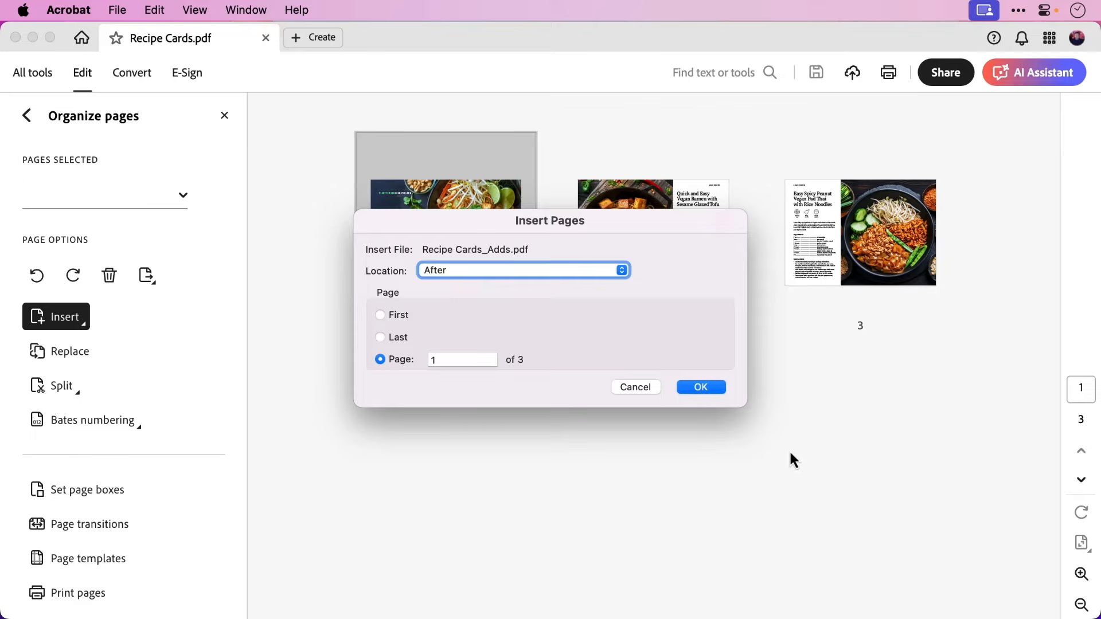
Keep the insert location as After, set the page to 2 and insert the pages.
click(571, 278)
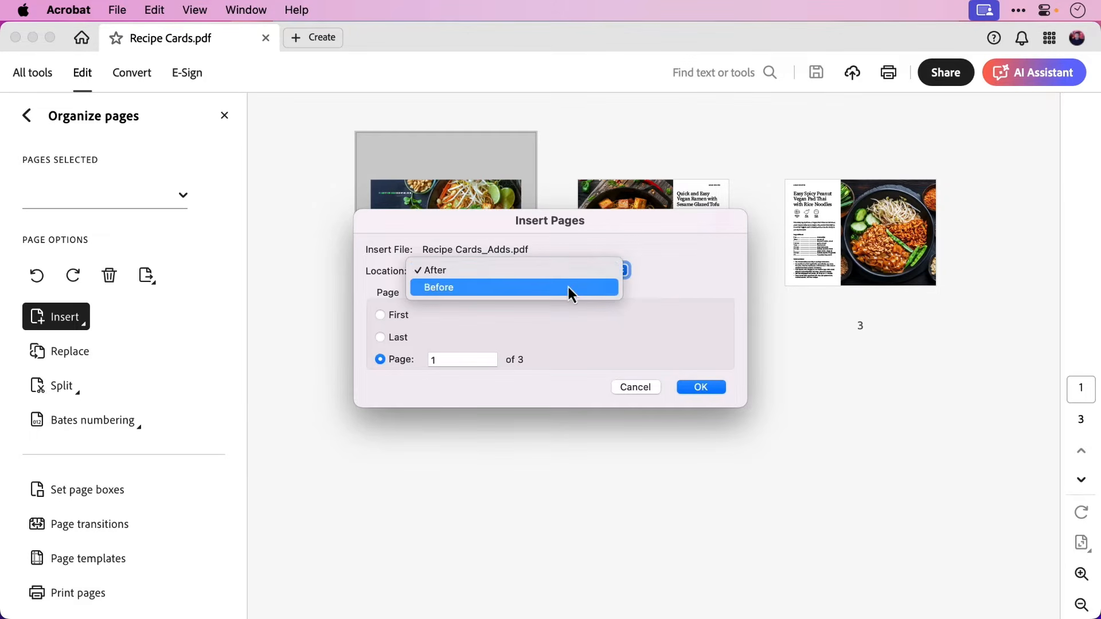
click(566, 275)
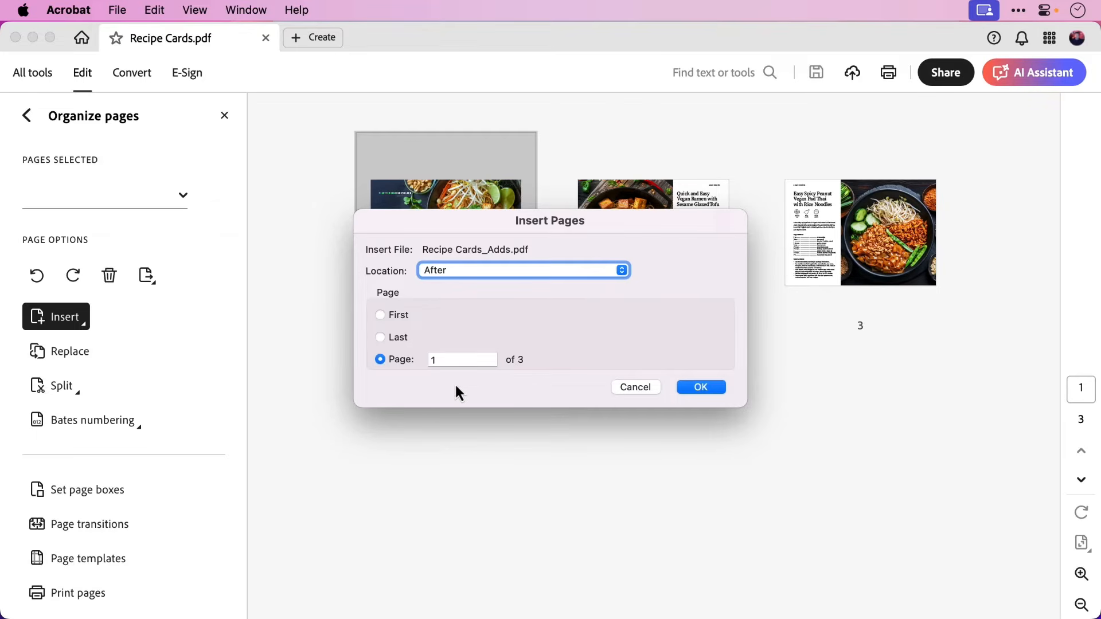
drag(450, 359, 423, 358)
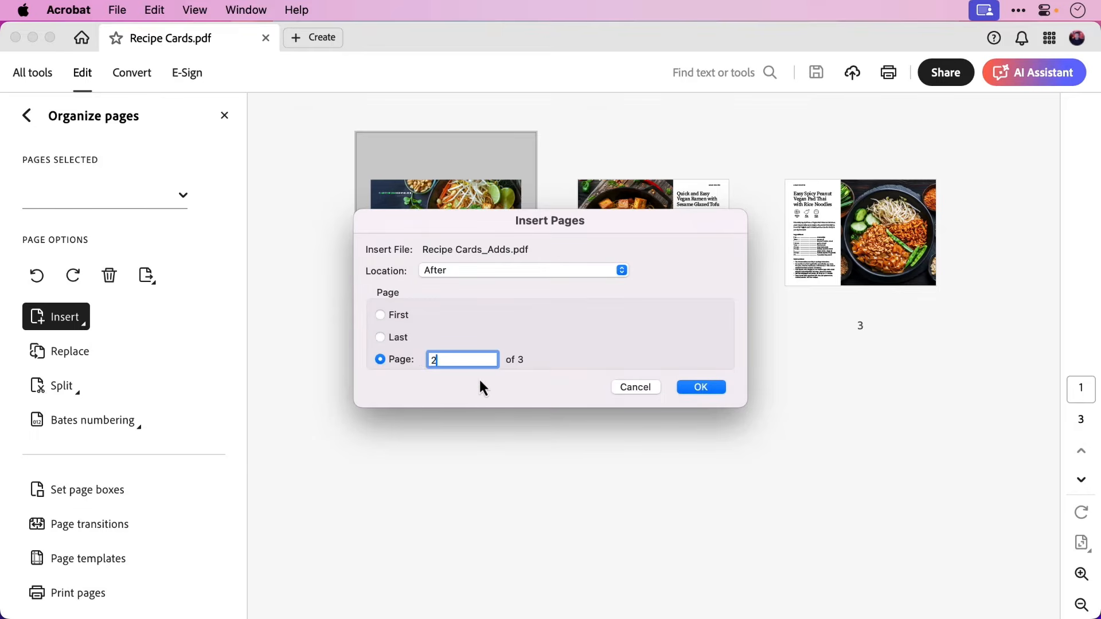
click(709, 389)
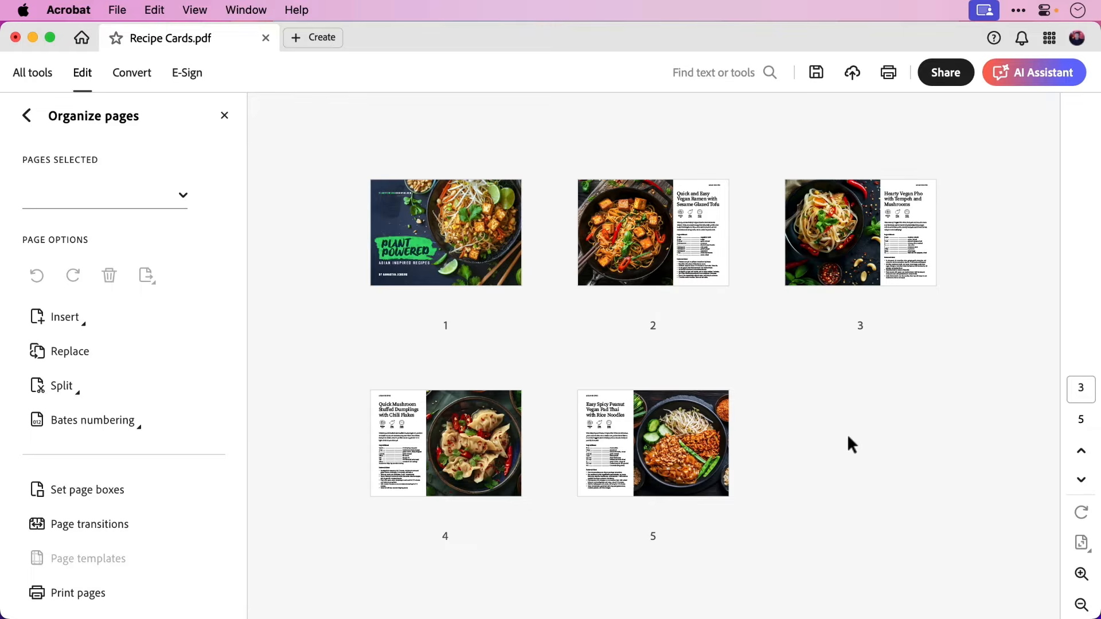
drag(631, 442, 546, 435)
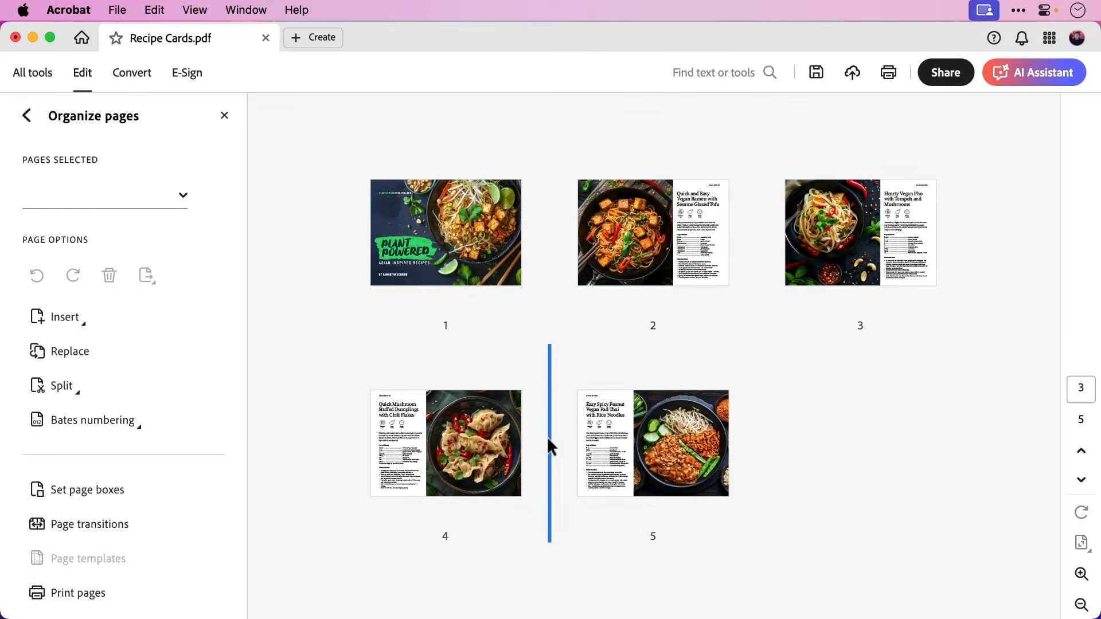
click(549, 441)
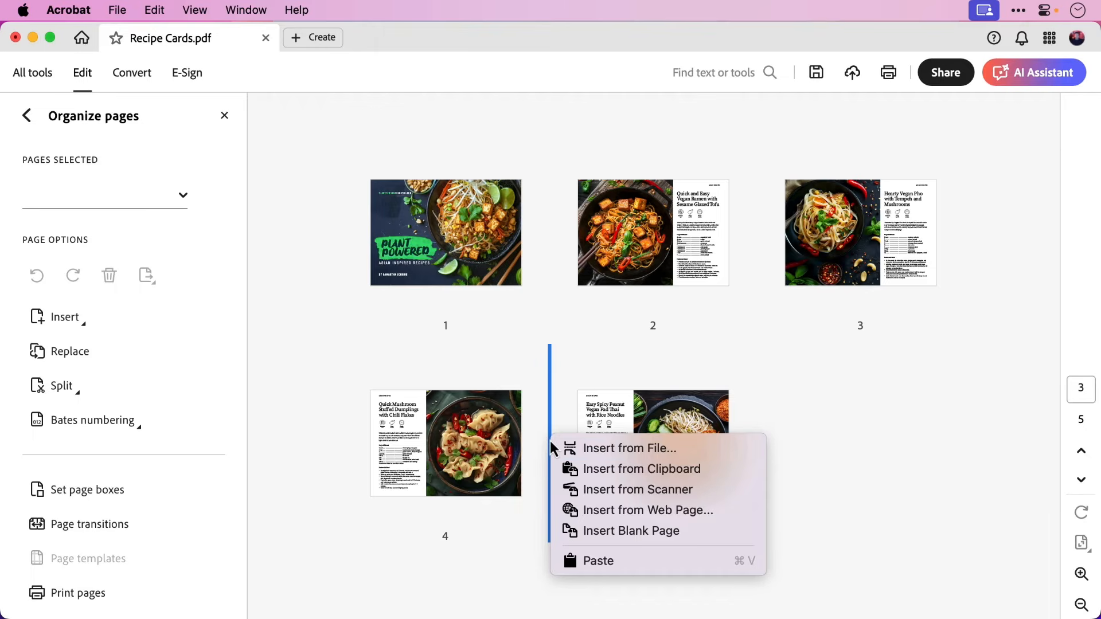
click(704, 450)
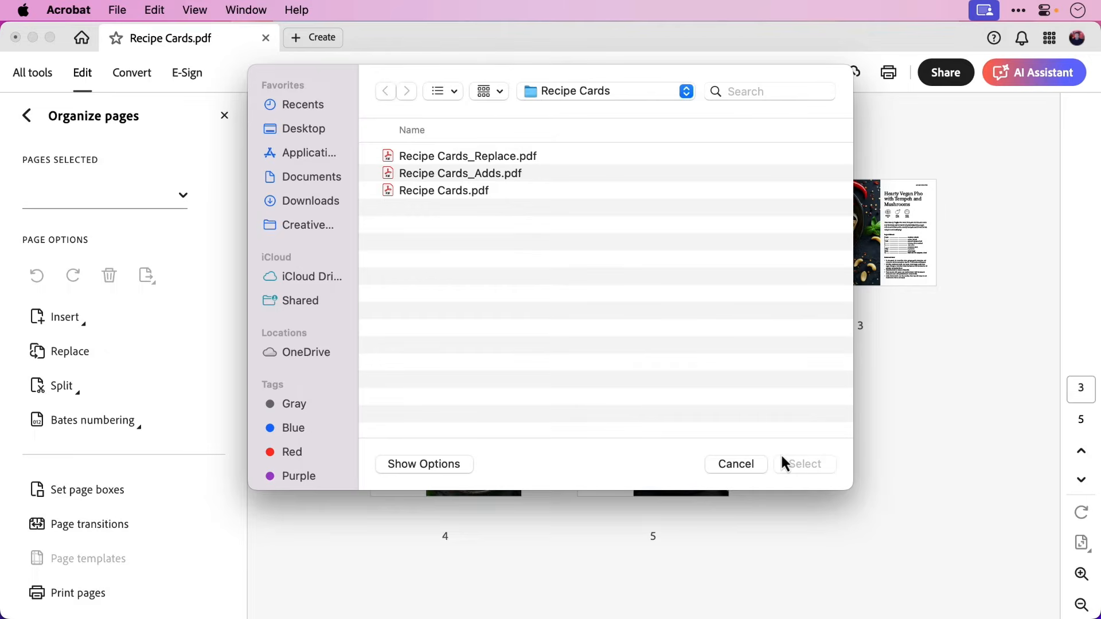
click(757, 464)
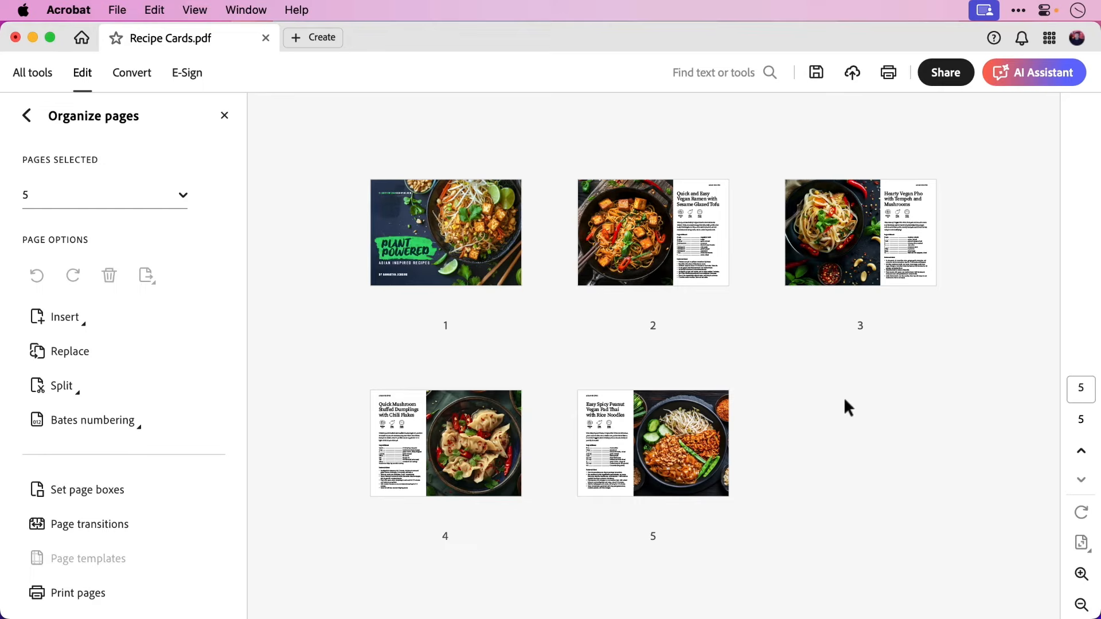
Replace page 3, the vegan pho recipe, with page 6 from Recipe Cards_Replace.pdf.
mouse_move(834, 322)
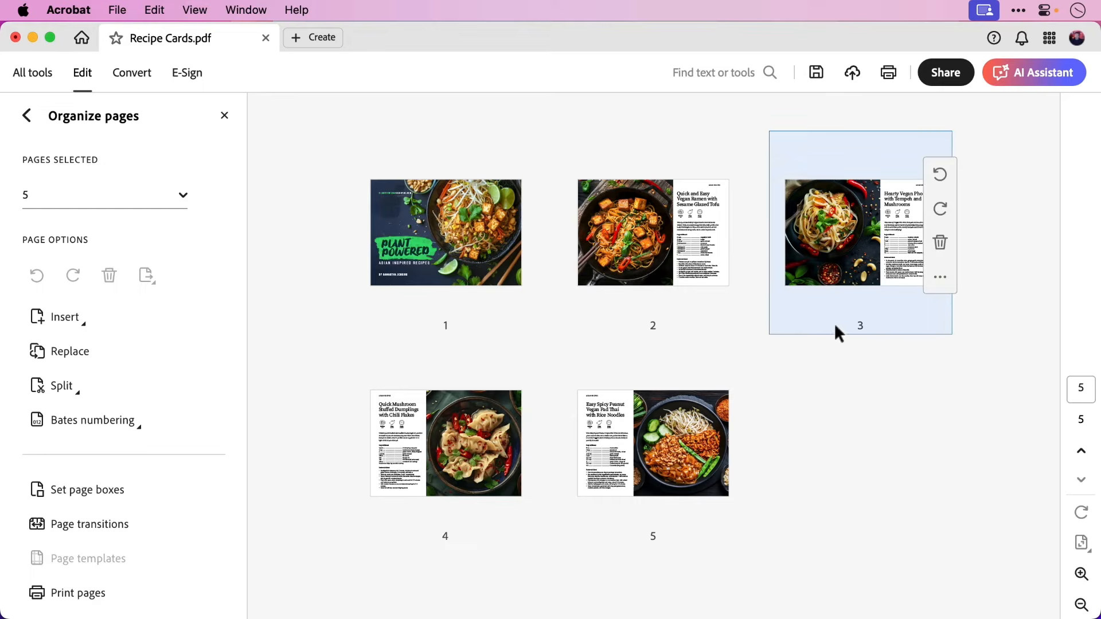
click(819, 279)
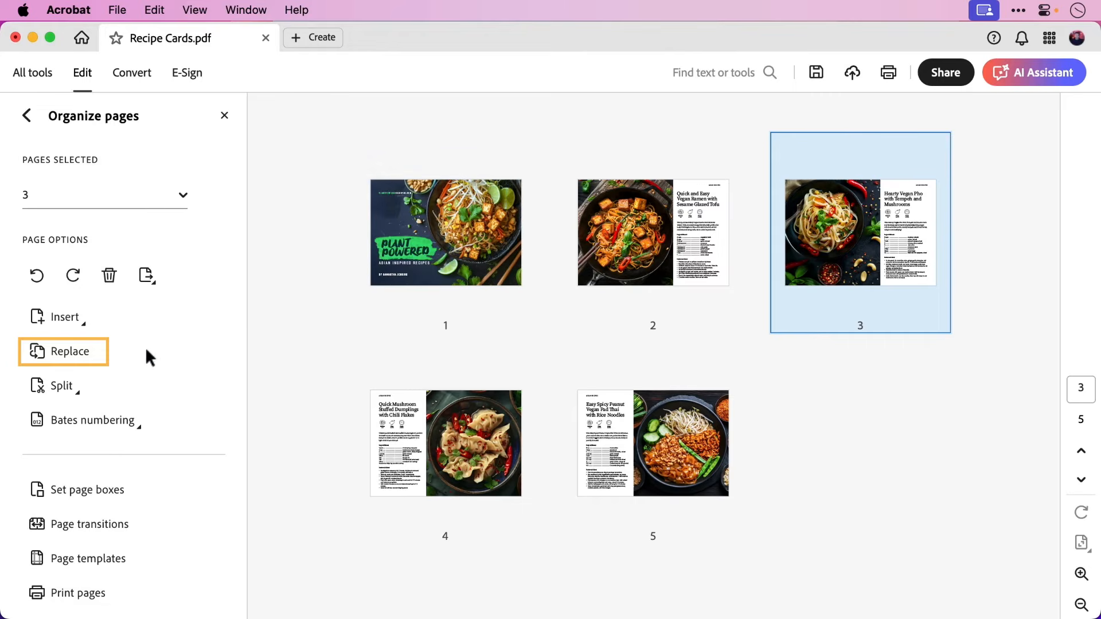
click(89, 359)
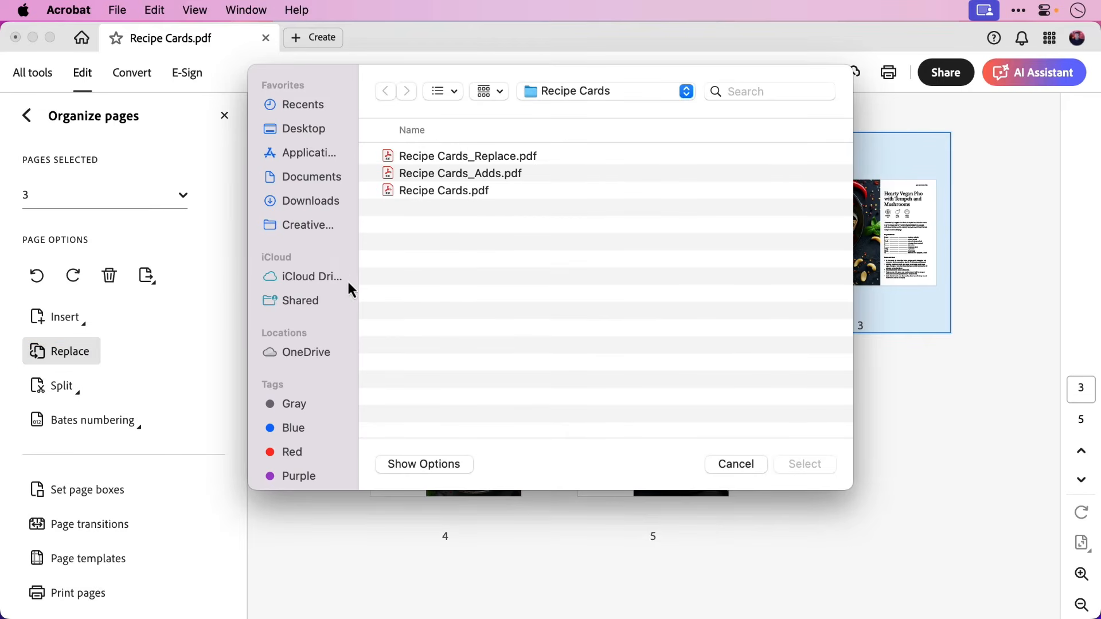
click(503, 160)
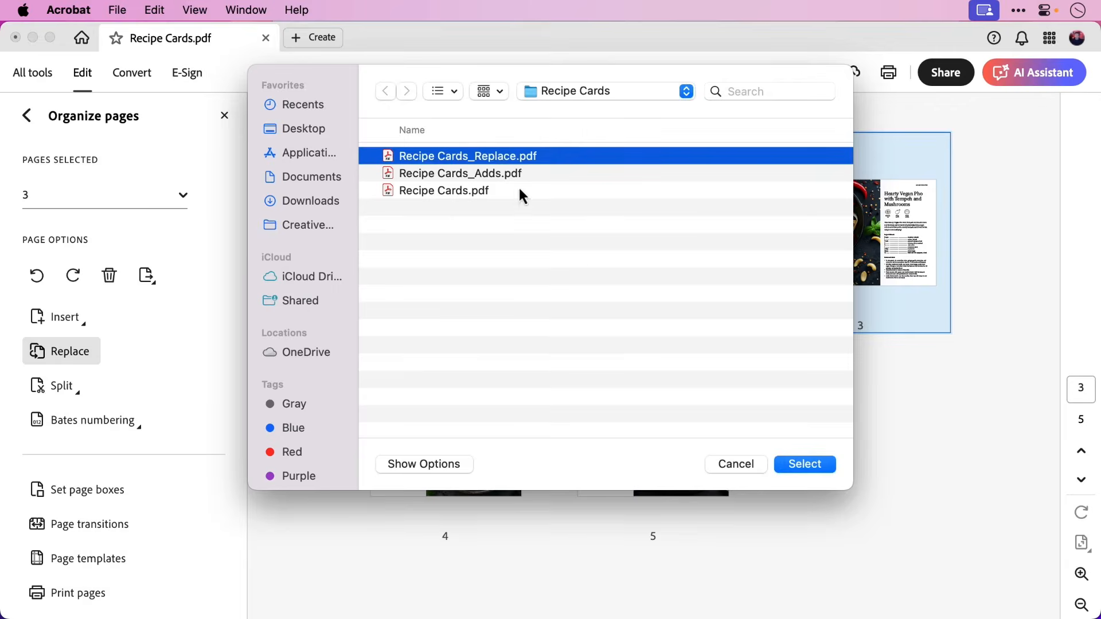
click(826, 468)
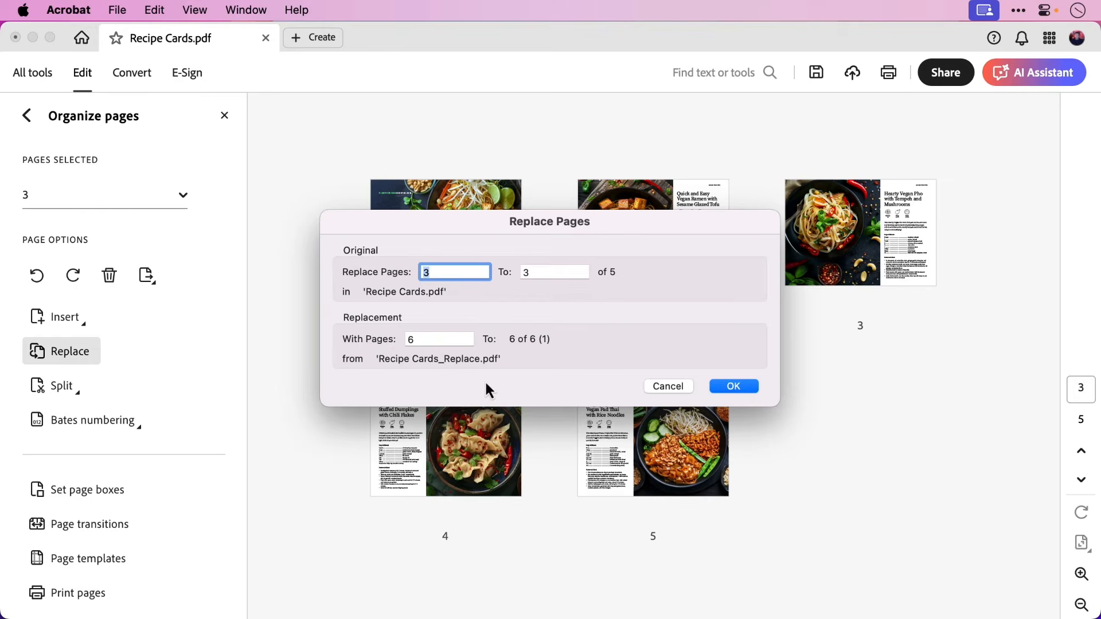
click(728, 390)
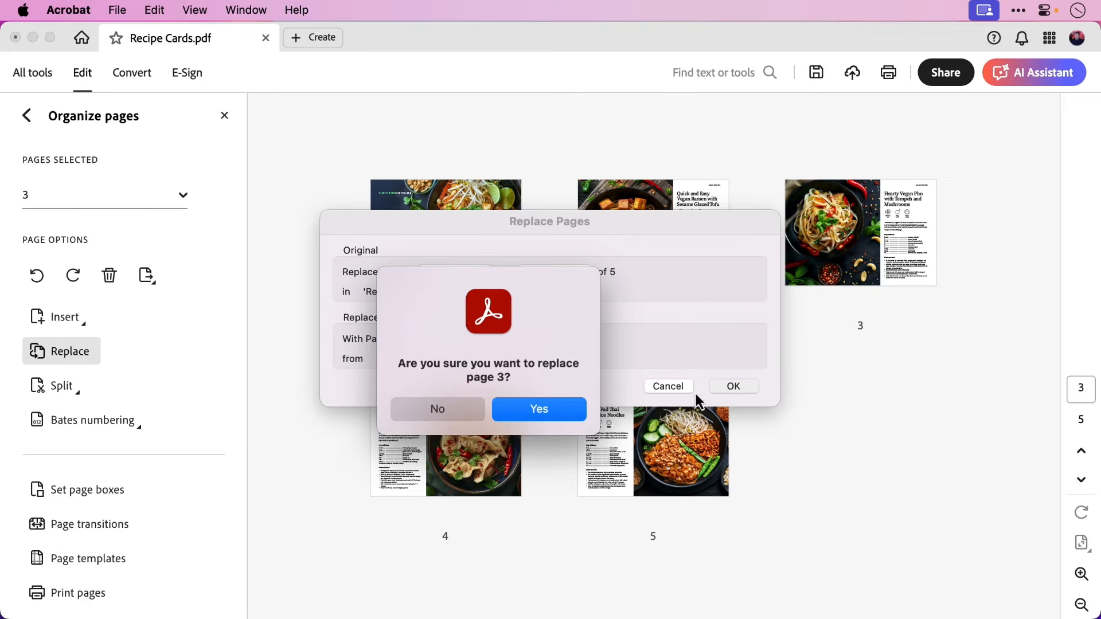
click(558, 417)
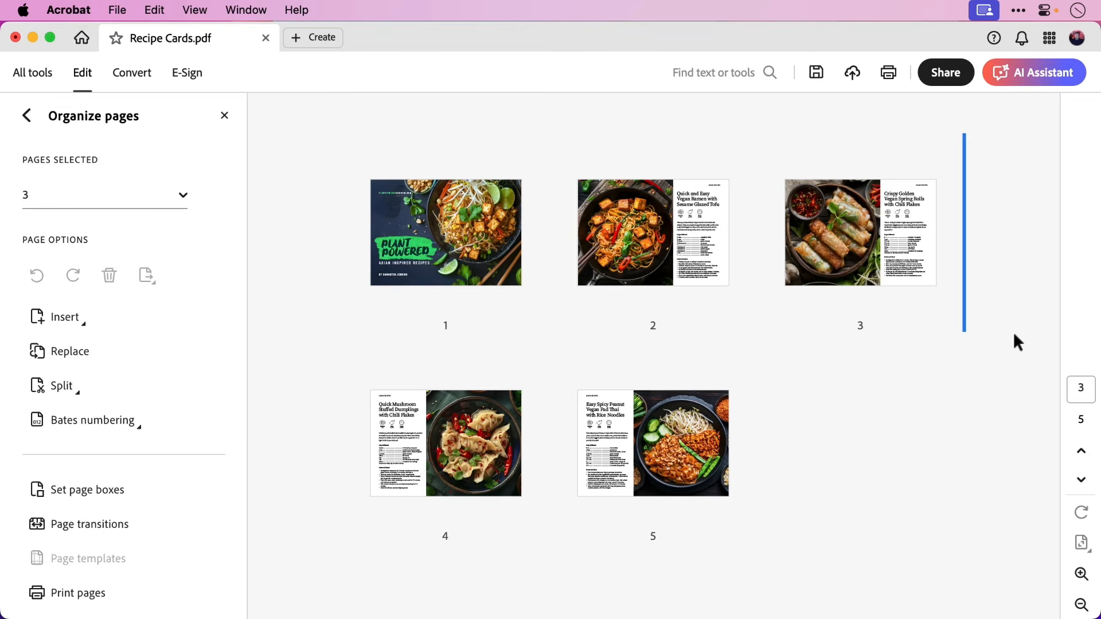
Select pages 2 and 3 together and move them to the end of the document, after page 5.
click(651, 271)
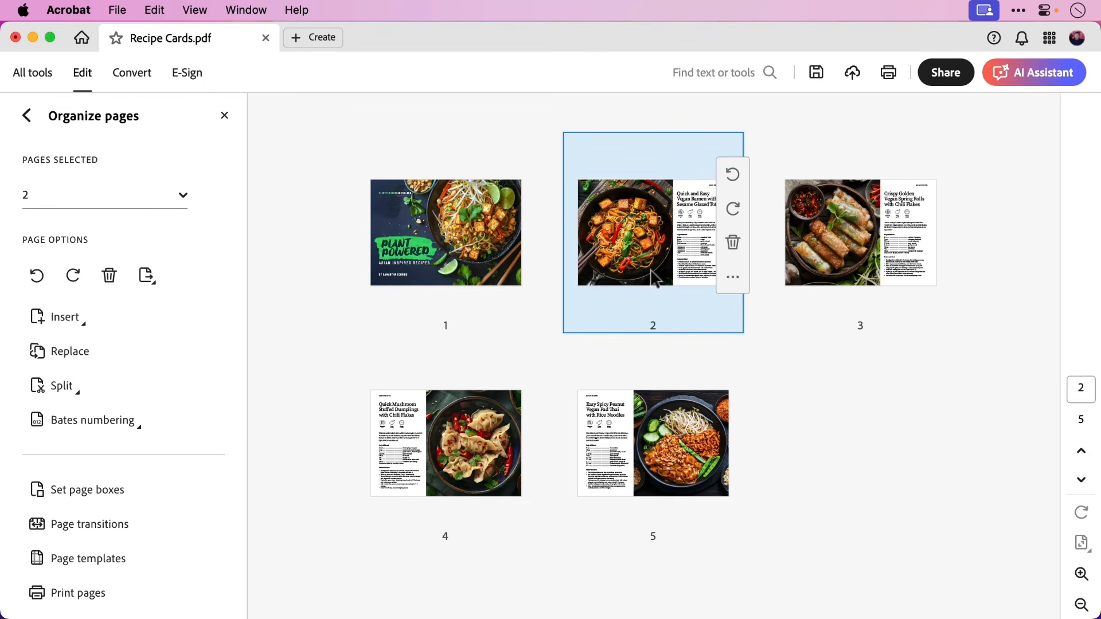
shift+click(799, 280)
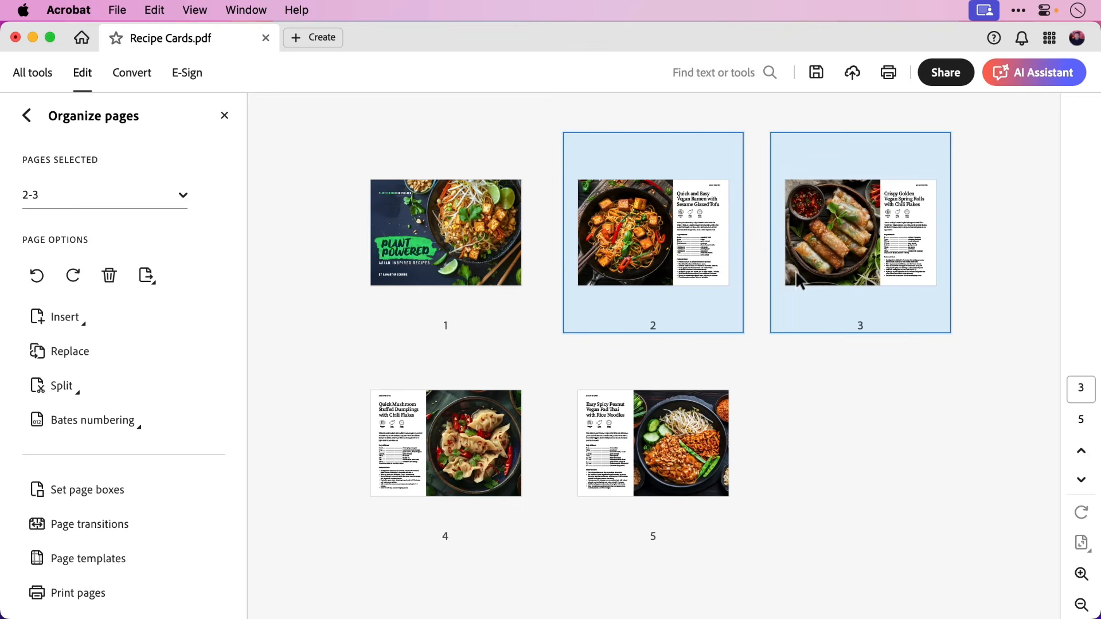
drag(799, 281, 743, 437)
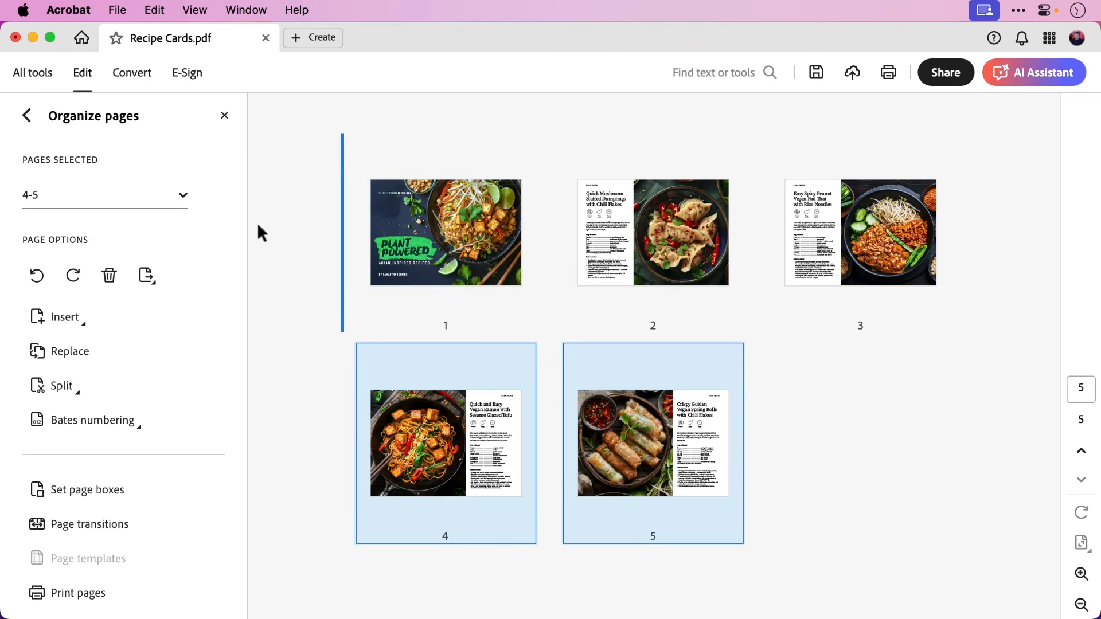
Select all even pages and move them to the end of the document, after page 5.
click(183, 196)
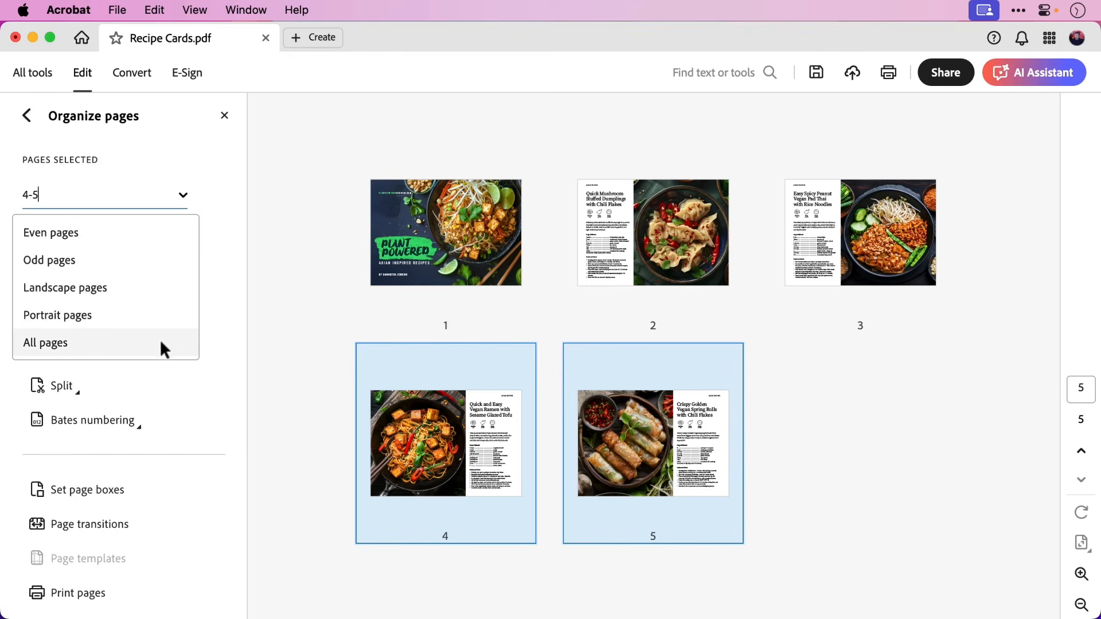
click(149, 231)
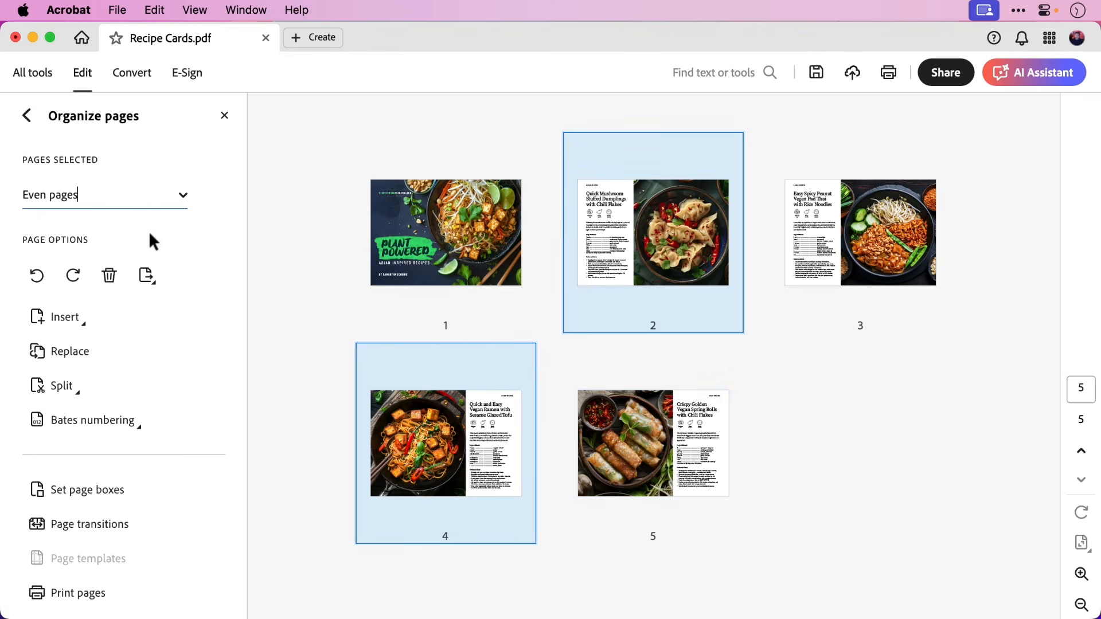
drag(592, 248, 771, 450)
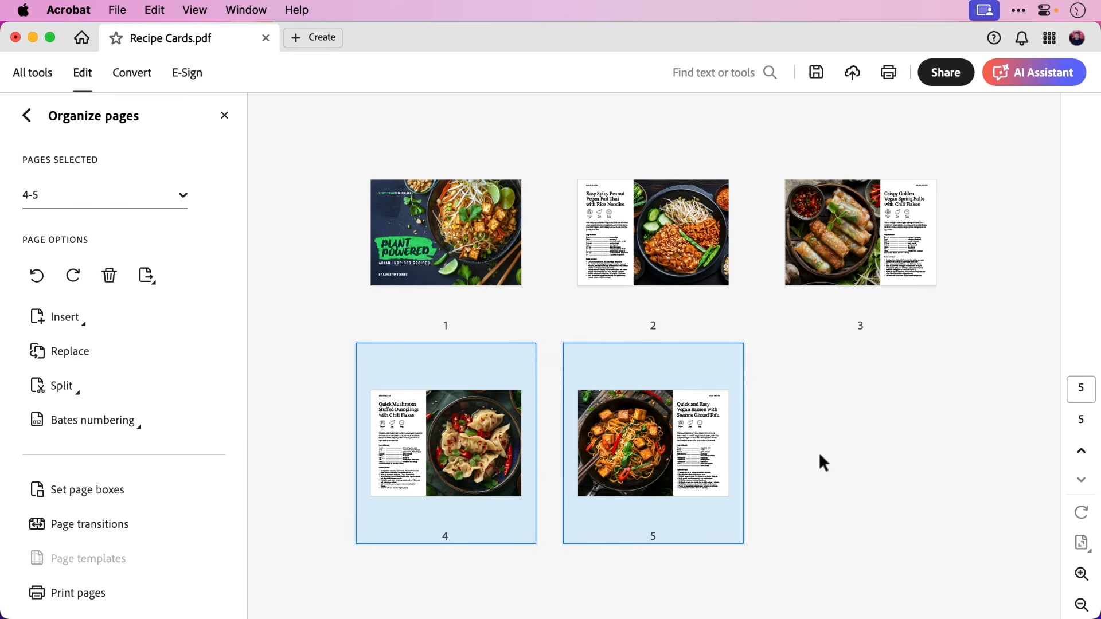
drag(673, 363, 270, 133)
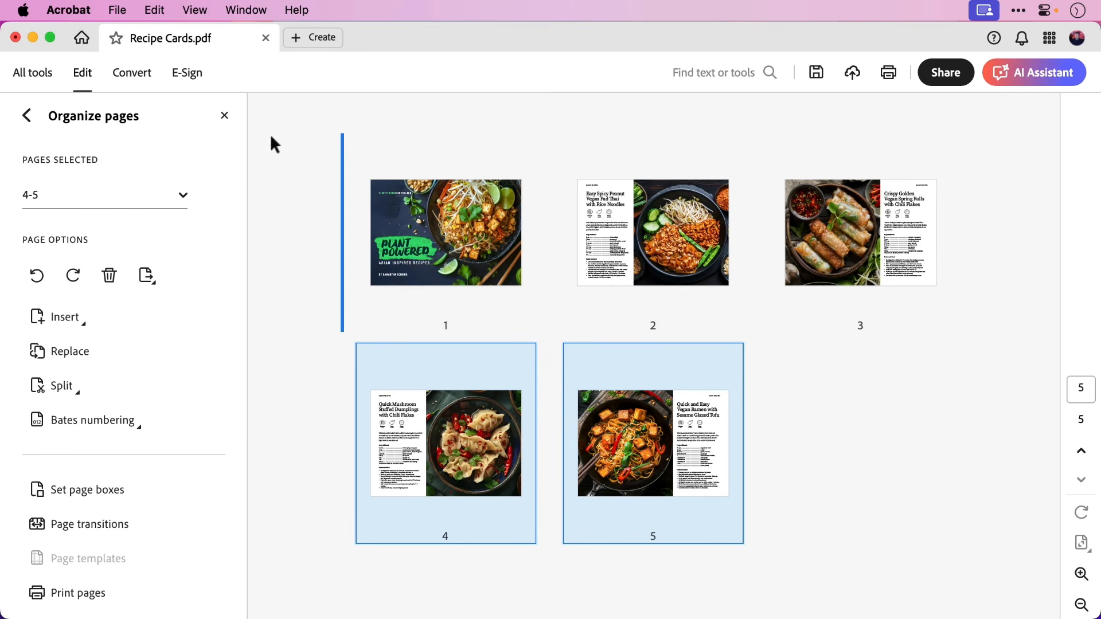
Leave page organizing, show the page thumbnails beside the document and go to the cover on page 1.
click(224, 115)
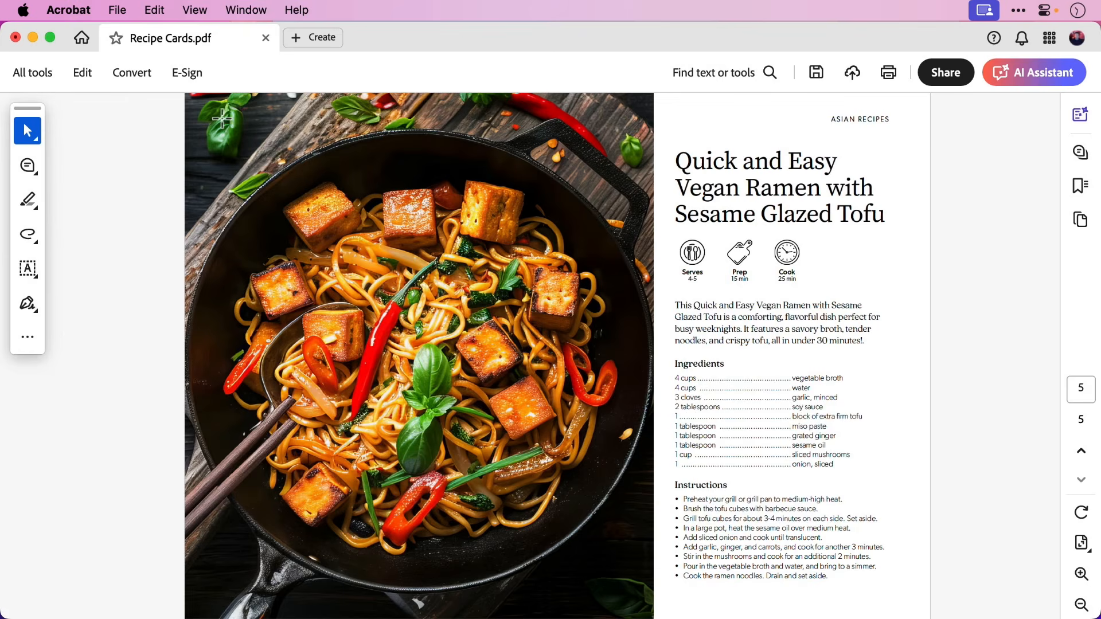
click(1080, 219)
scroll(914, 299, up, 3)
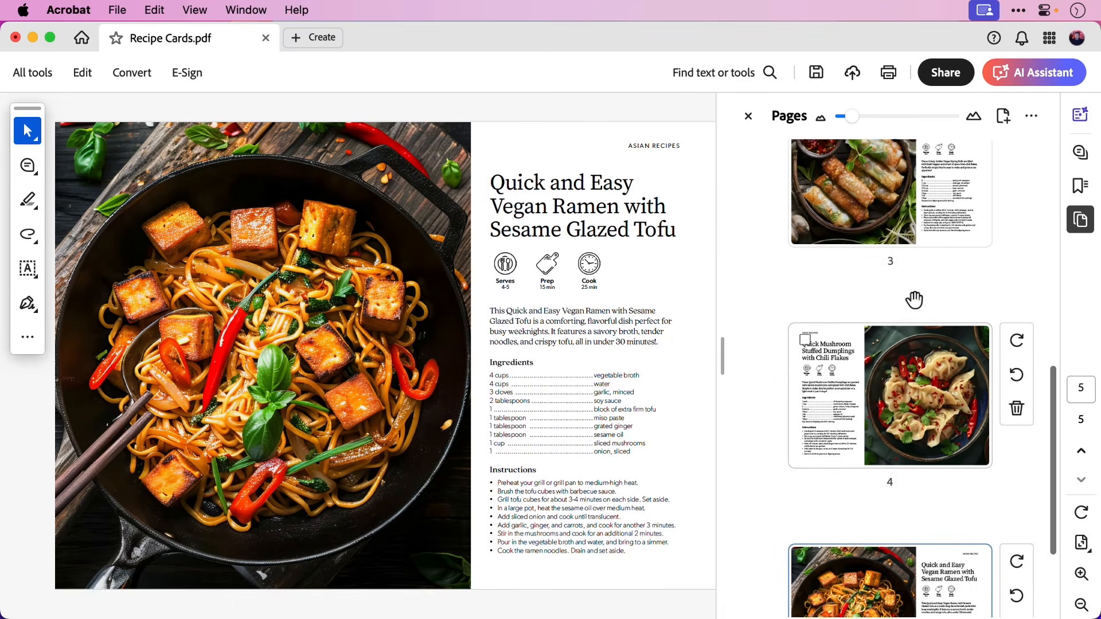
scroll(914, 300, up, 5)
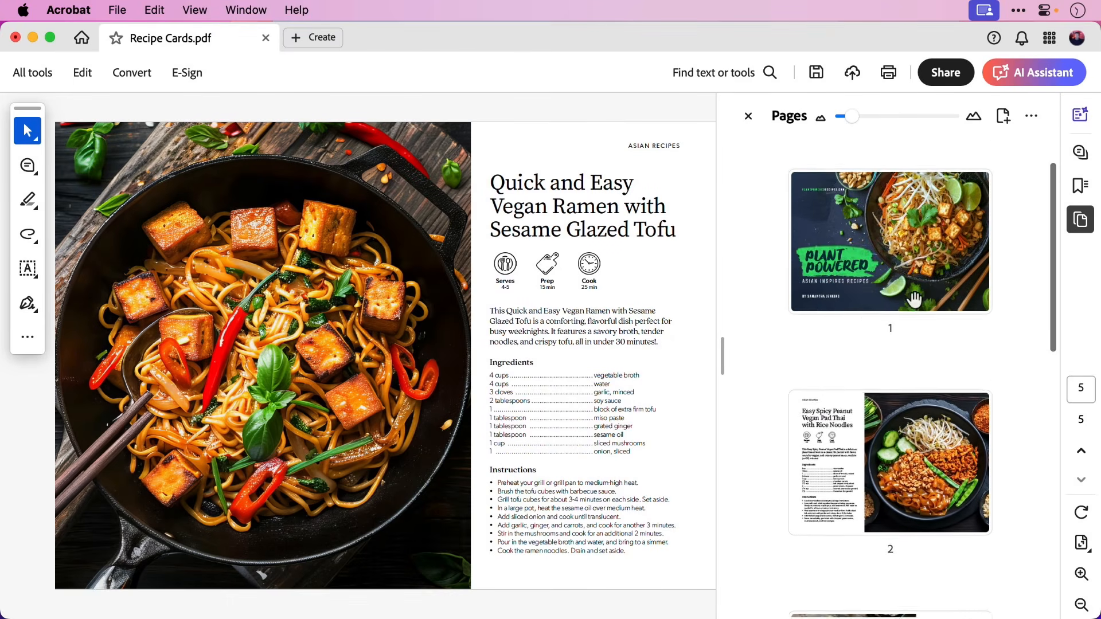
scroll(894, 295, up, 2)
click(881, 282)
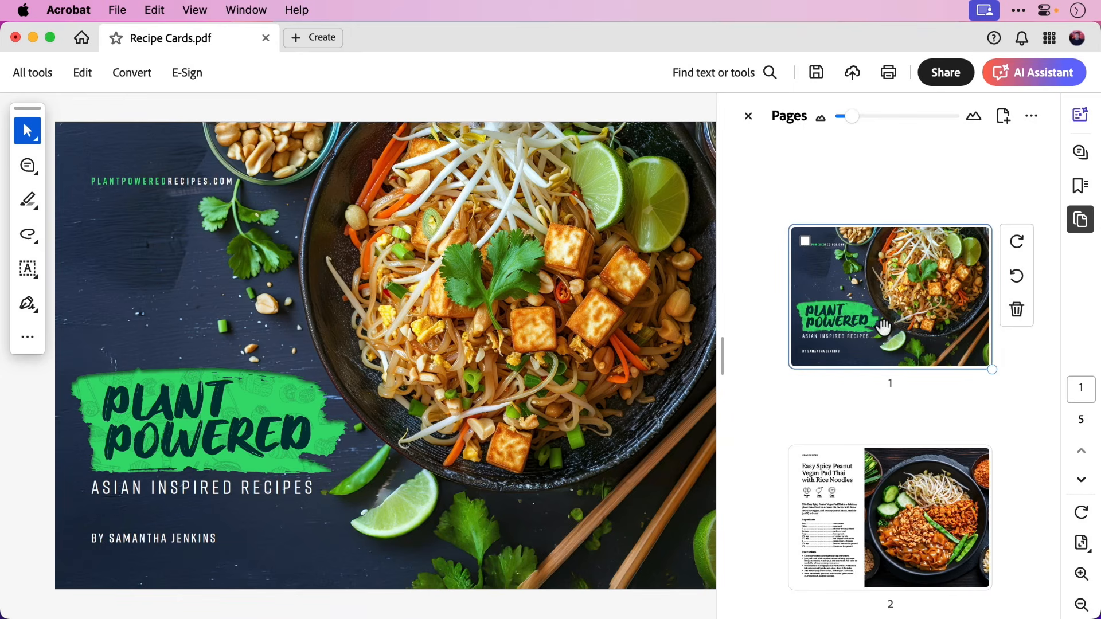